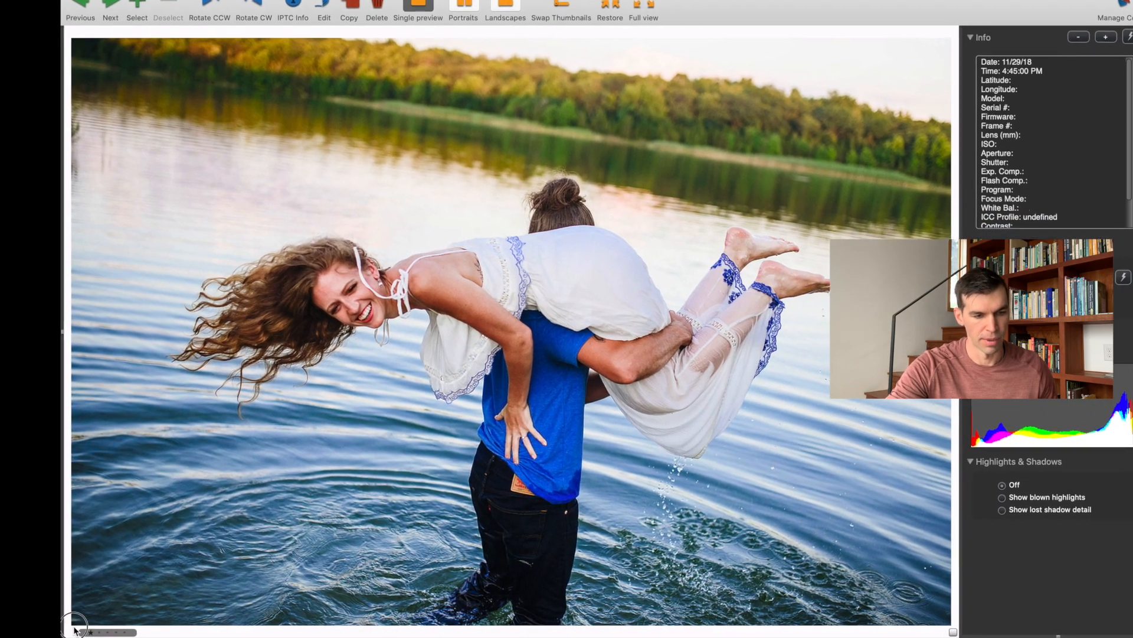
key(Right)
key(Right)
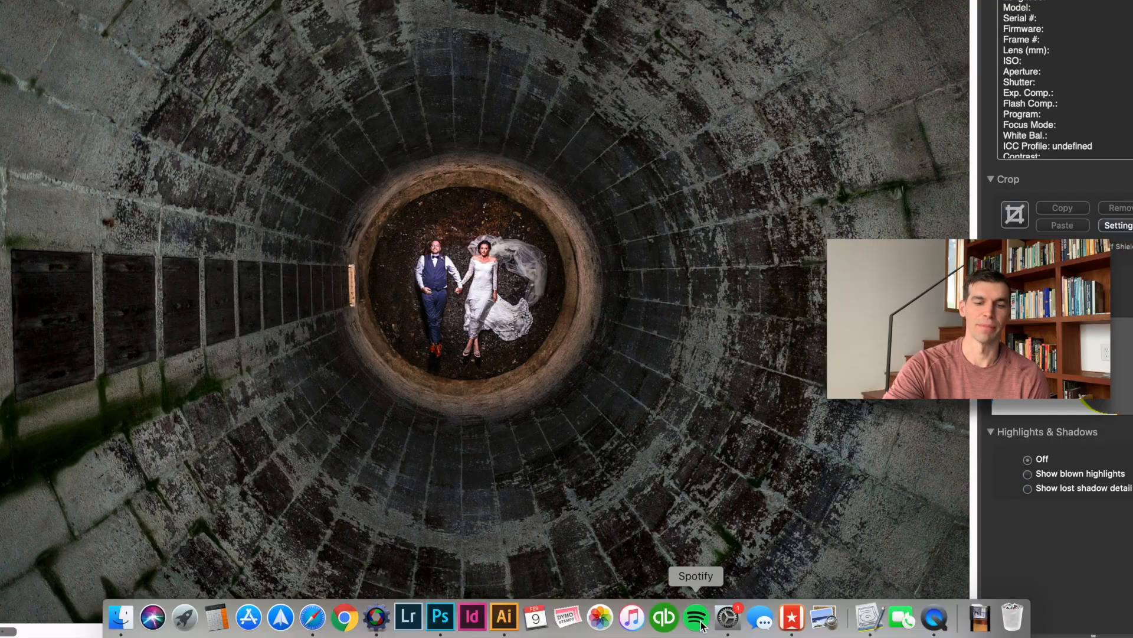
Switch to System Preferences and show the keyboard's Dictation settings.
click(727, 623)
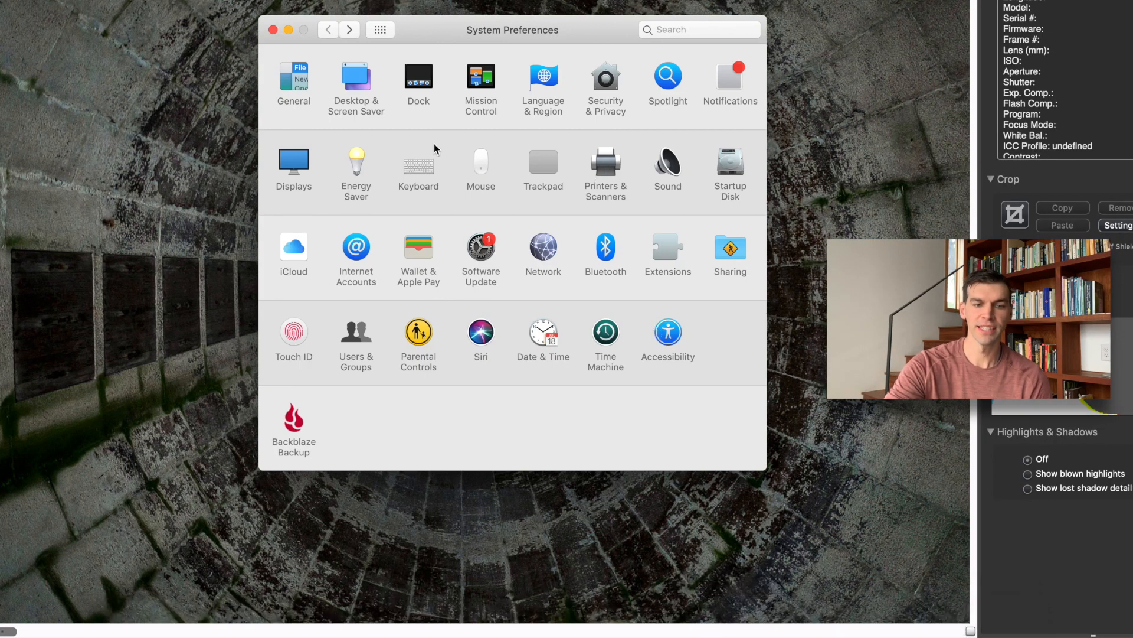
click(424, 163)
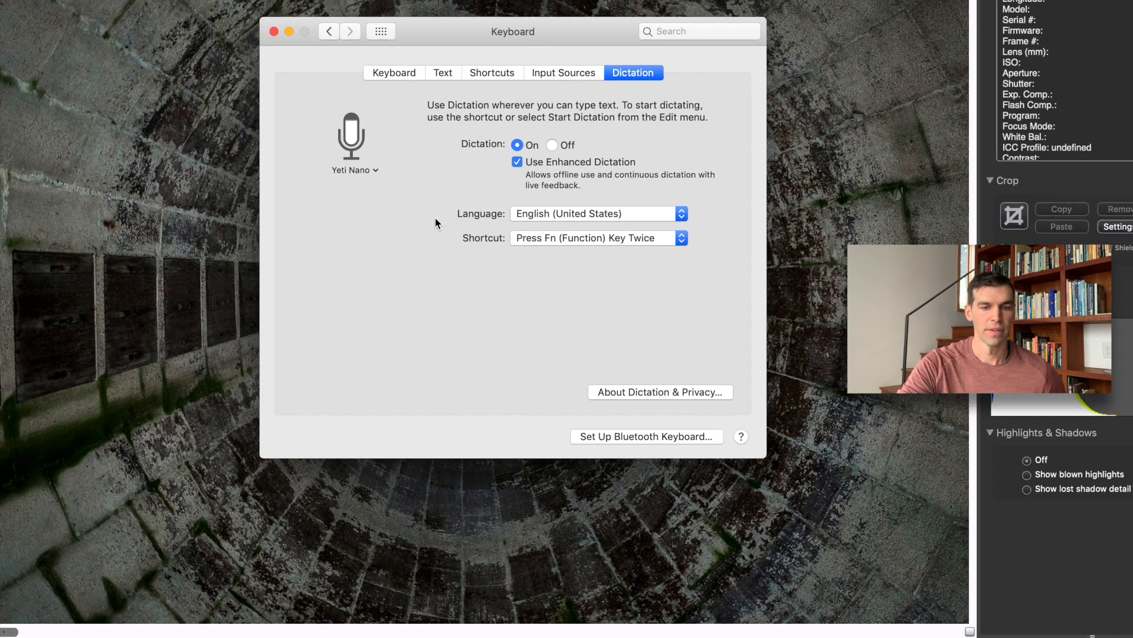
Open the list of dictation commands from the Accessibility dictation settings.
click(329, 33)
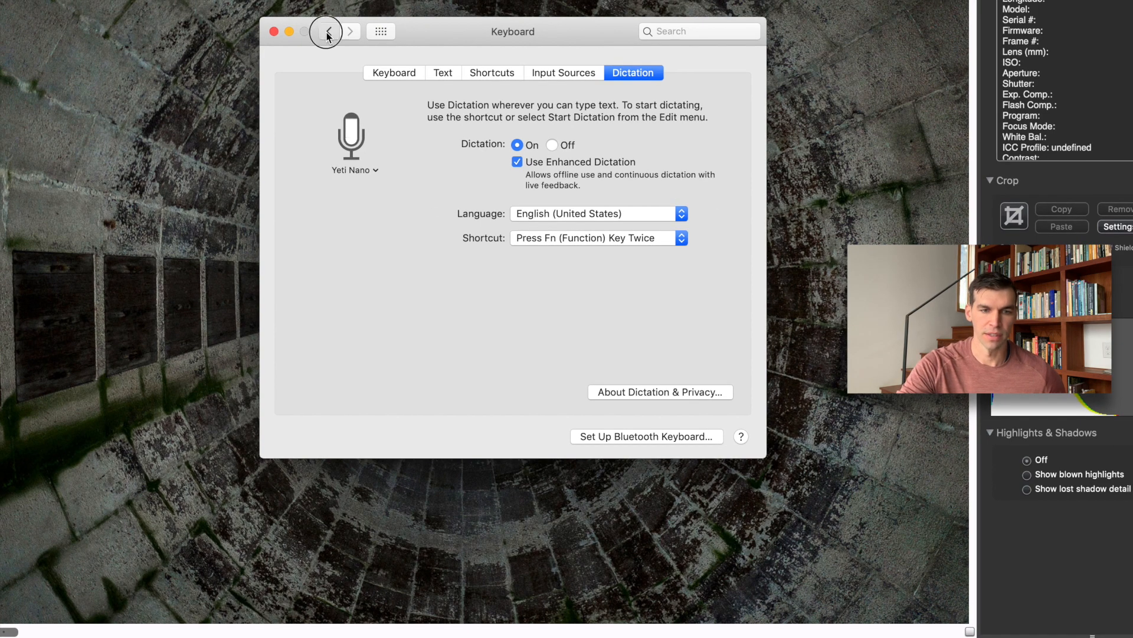
click(665, 338)
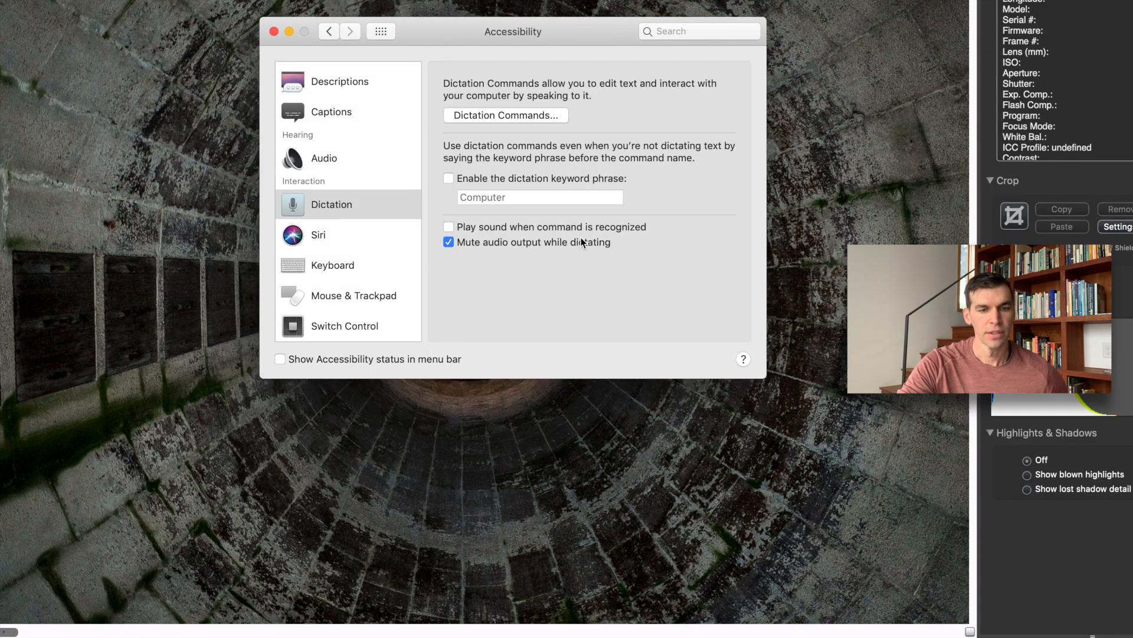
click(372, 208)
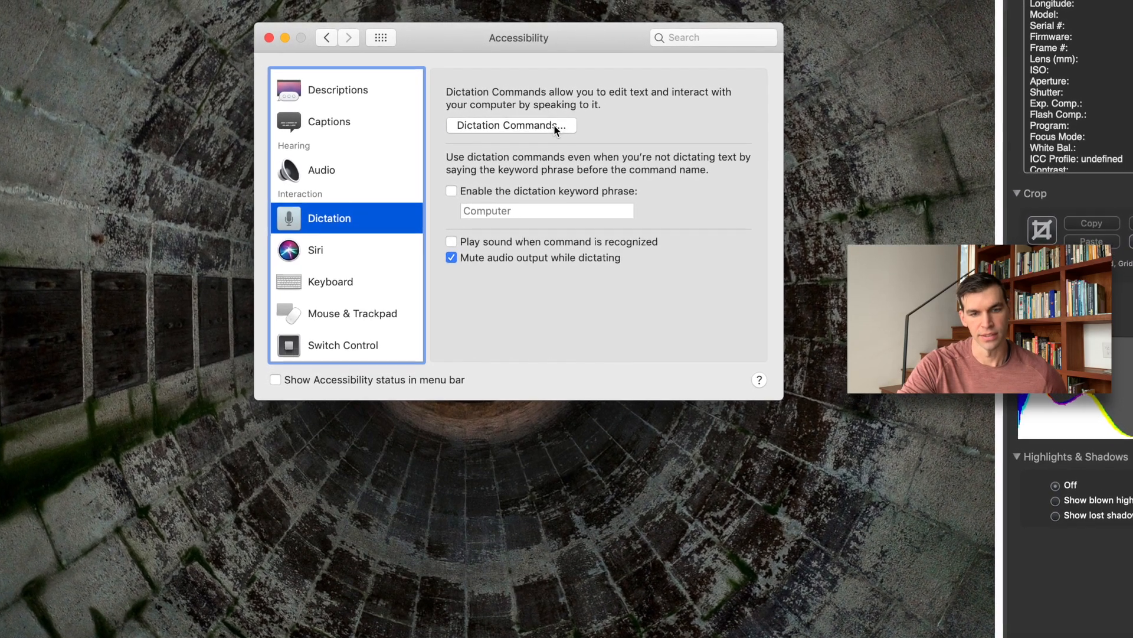
click(554, 125)
Disable the Zoom in and Zoom out navigation commands in the dictation command list.
scroll(427, 251, down, 5)
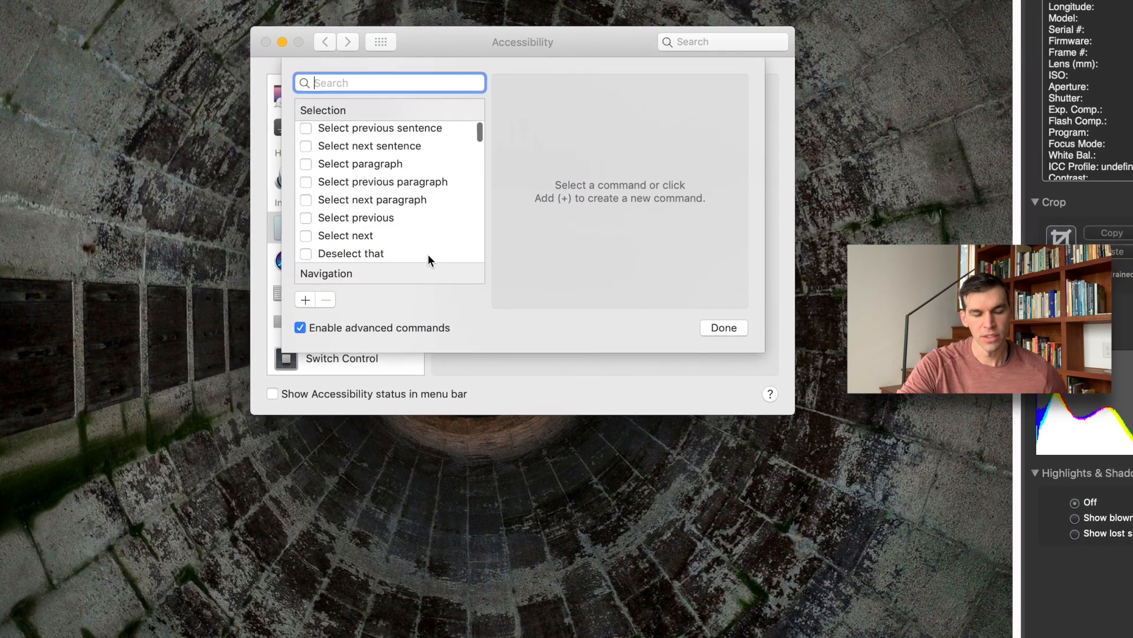
scroll(428, 257, down, 3)
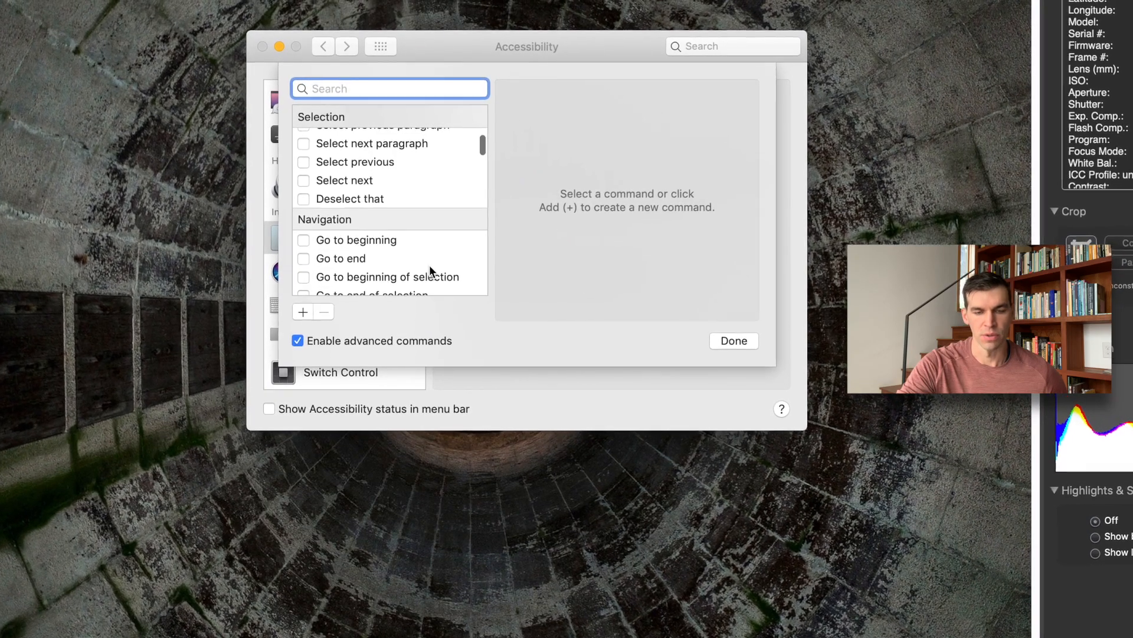
scroll(363, 289, down, 2)
scroll(363, 293, down, 2)
scroll(362, 296, up, 3)
click(302, 176)
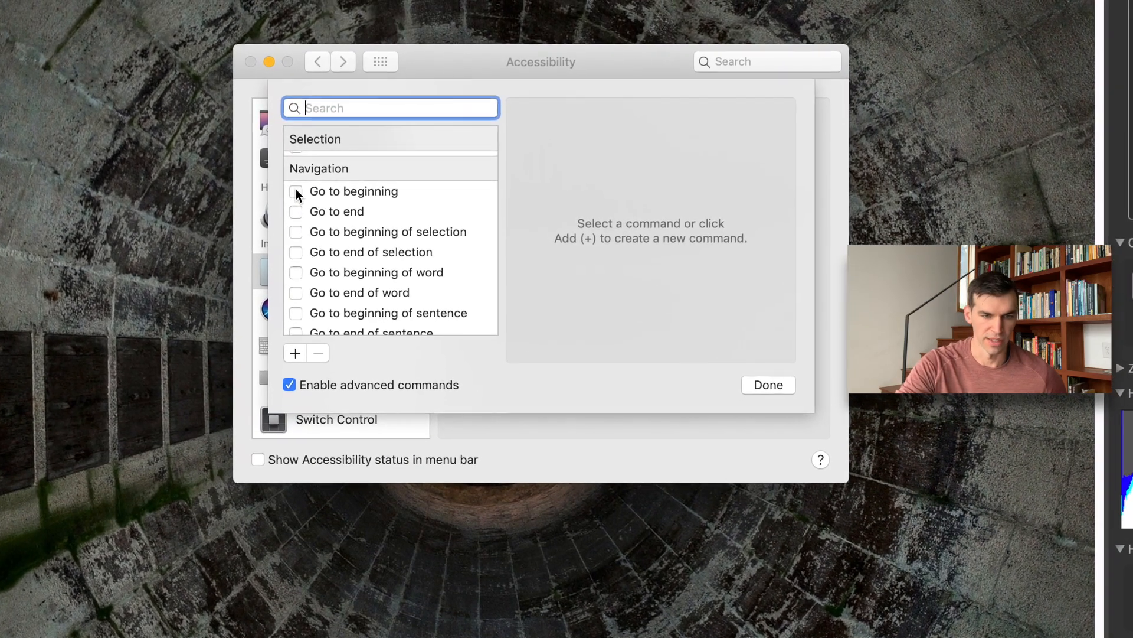
scroll(295, 195, down, 10)
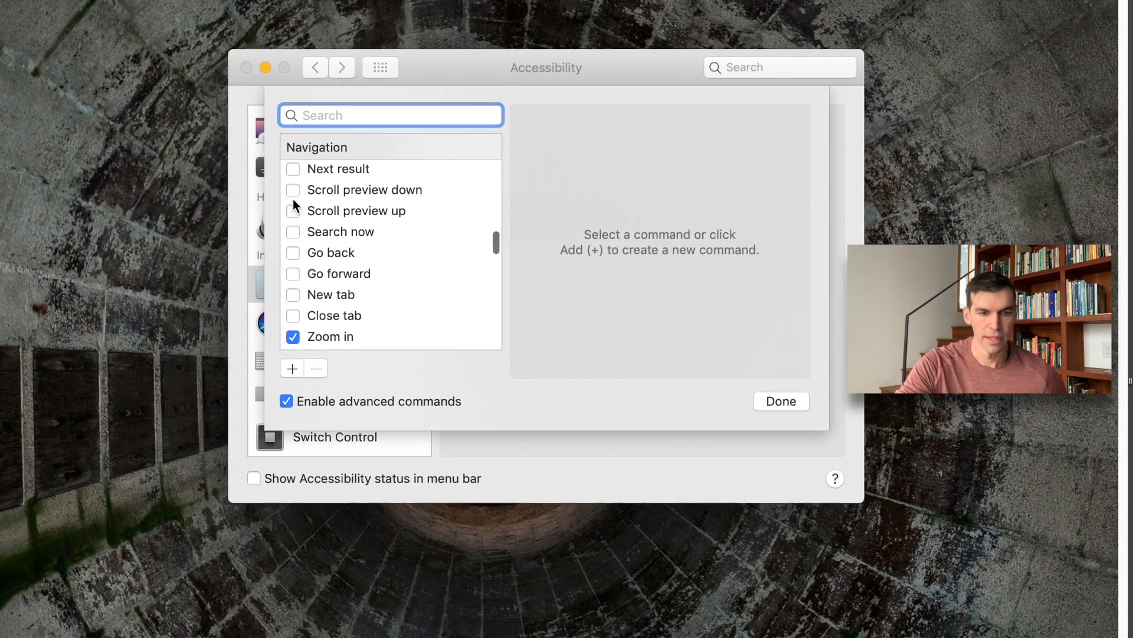
scroll(293, 204, down, 3)
click(292, 255)
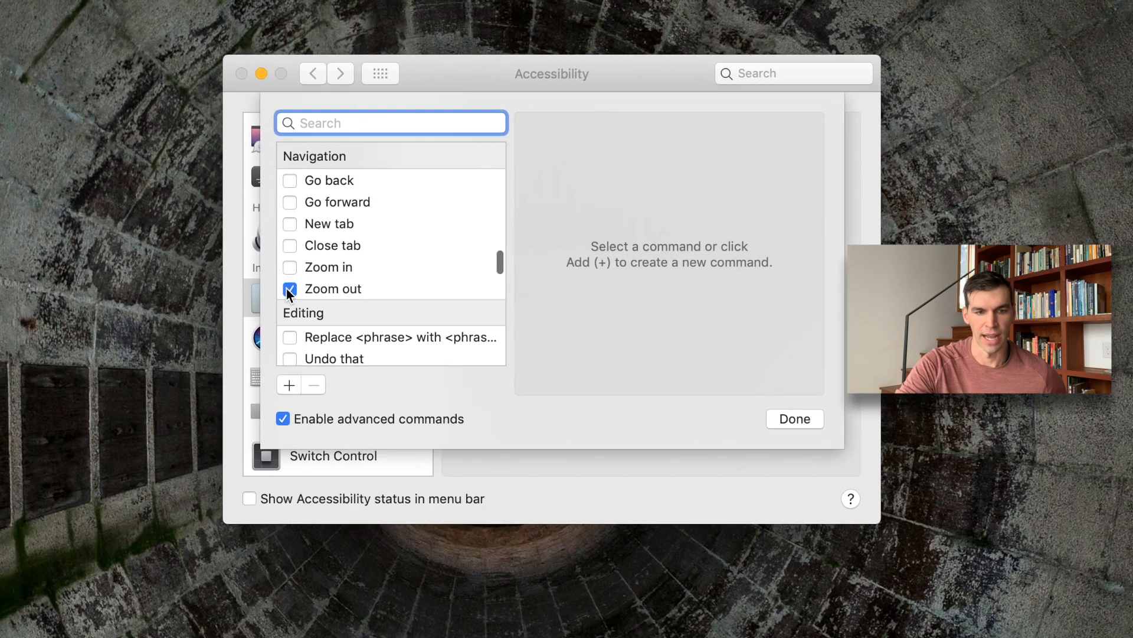
click(289, 288)
Add a user dictation command with the phrase "Five" that applies while using Photo Mechanic 5.
scroll(284, 293, down, 10)
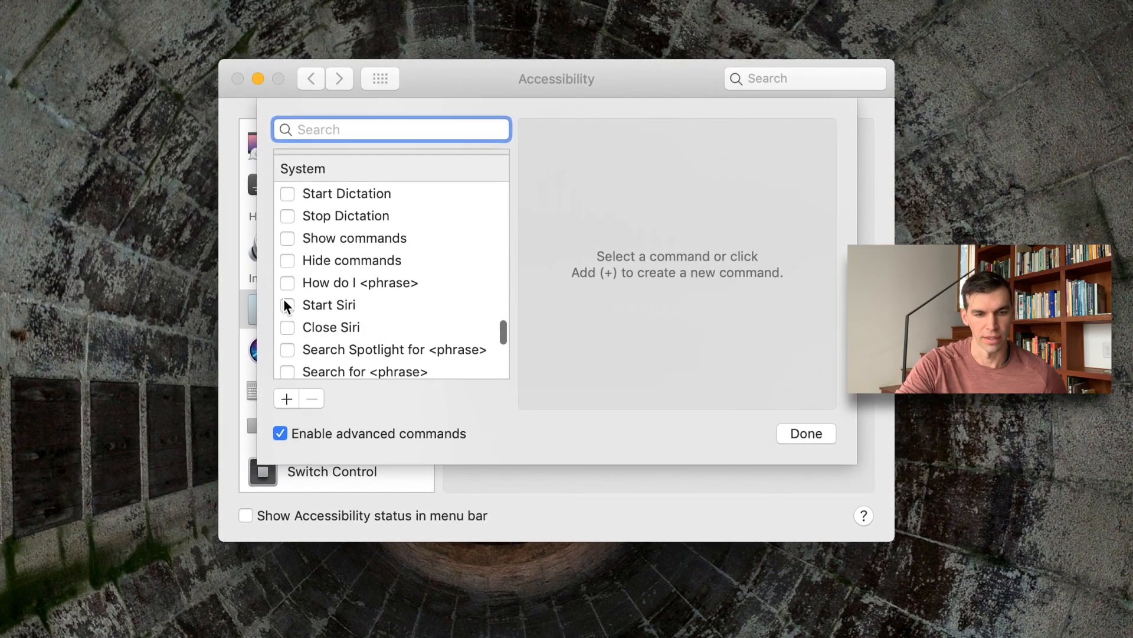
scroll(283, 305, down, 8)
scroll(283, 311, up, 1)
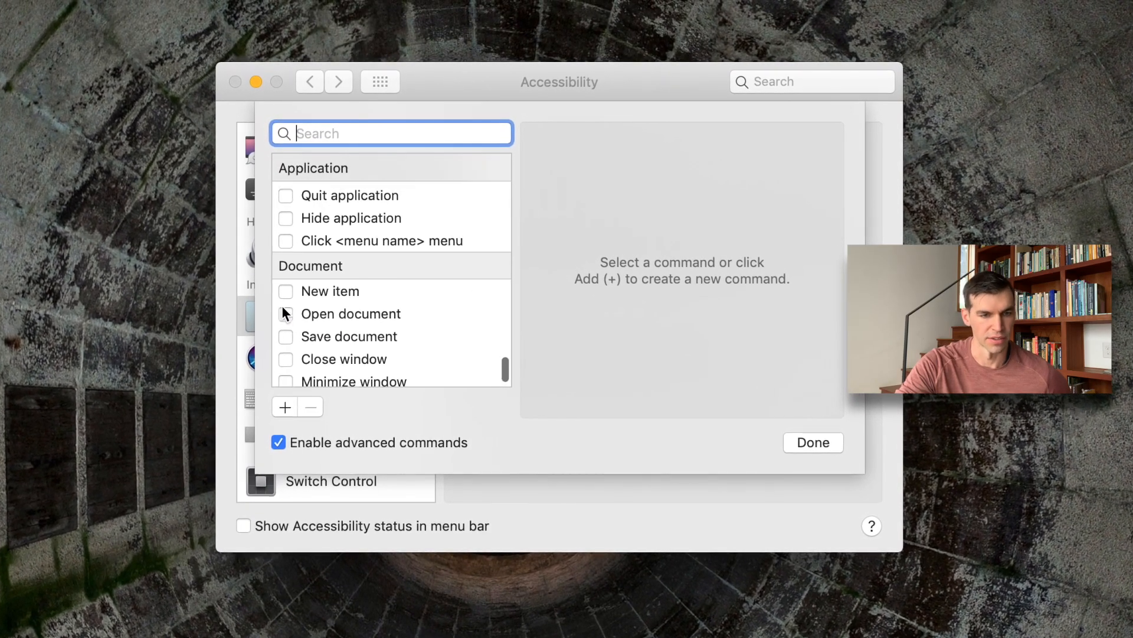
scroll(282, 311, up, 15)
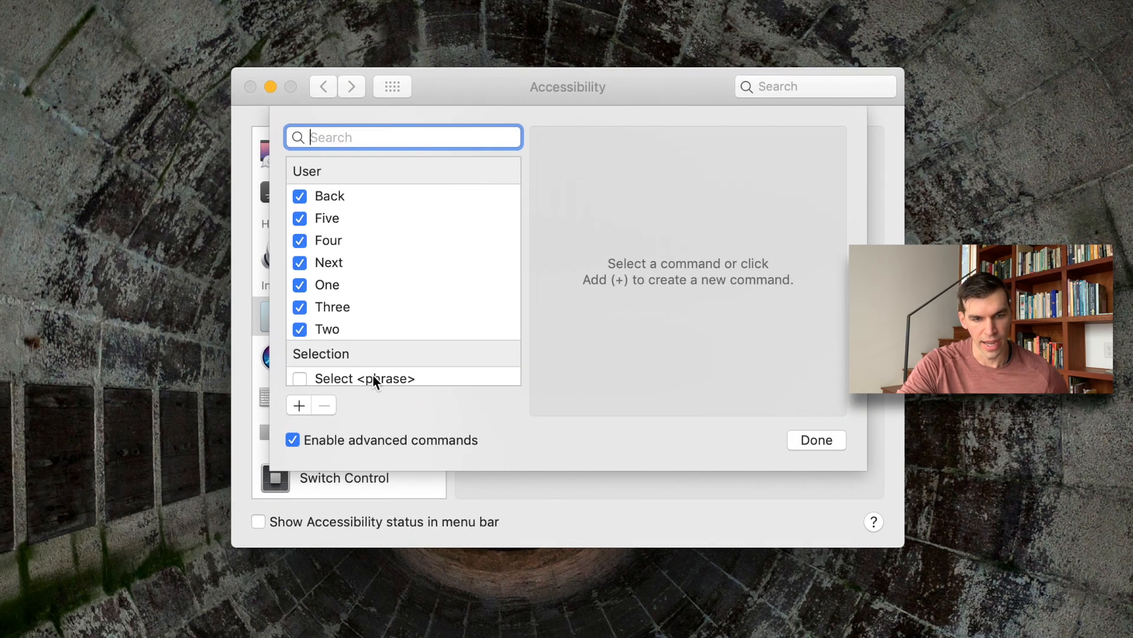
click(301, 407)
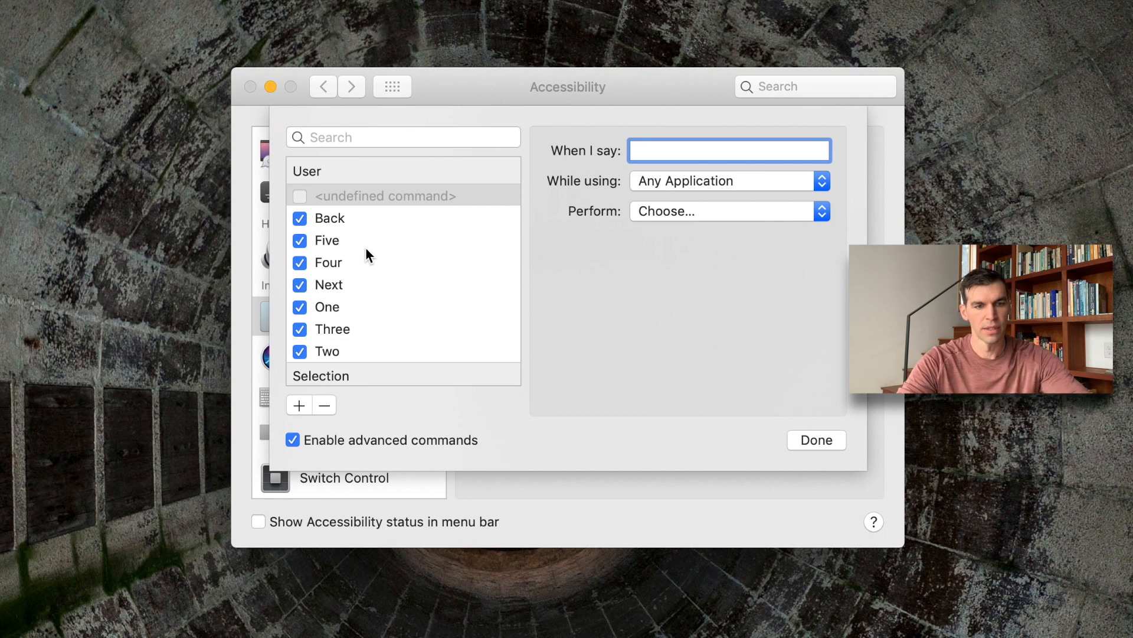
text(Five)
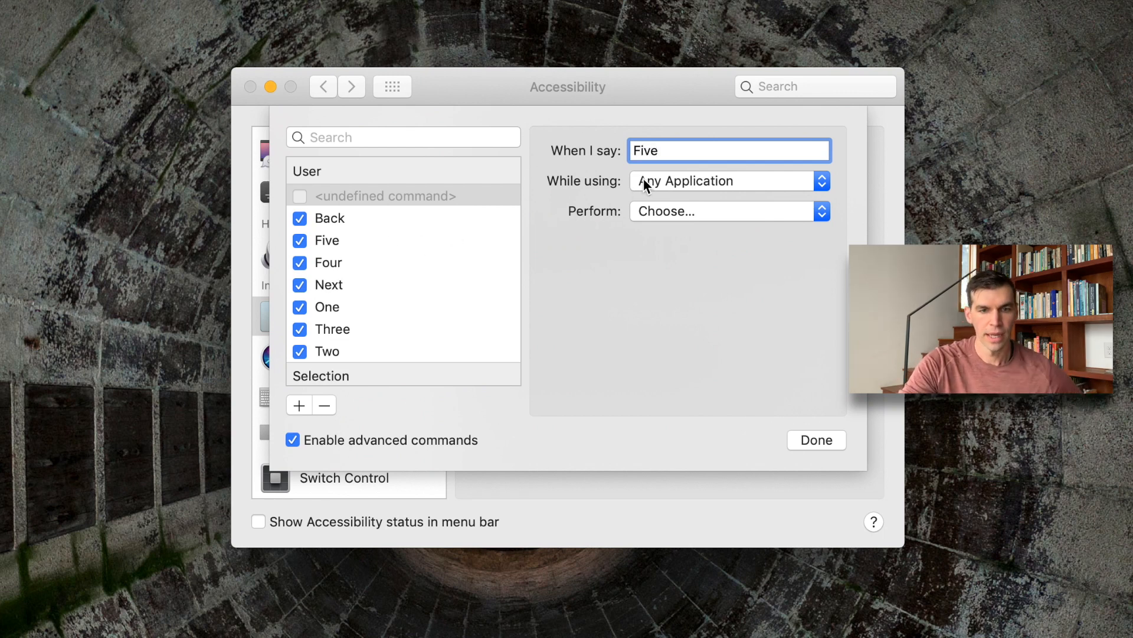
drag(647, 183, 681, 557)
scroll(690, 632, down, 15)
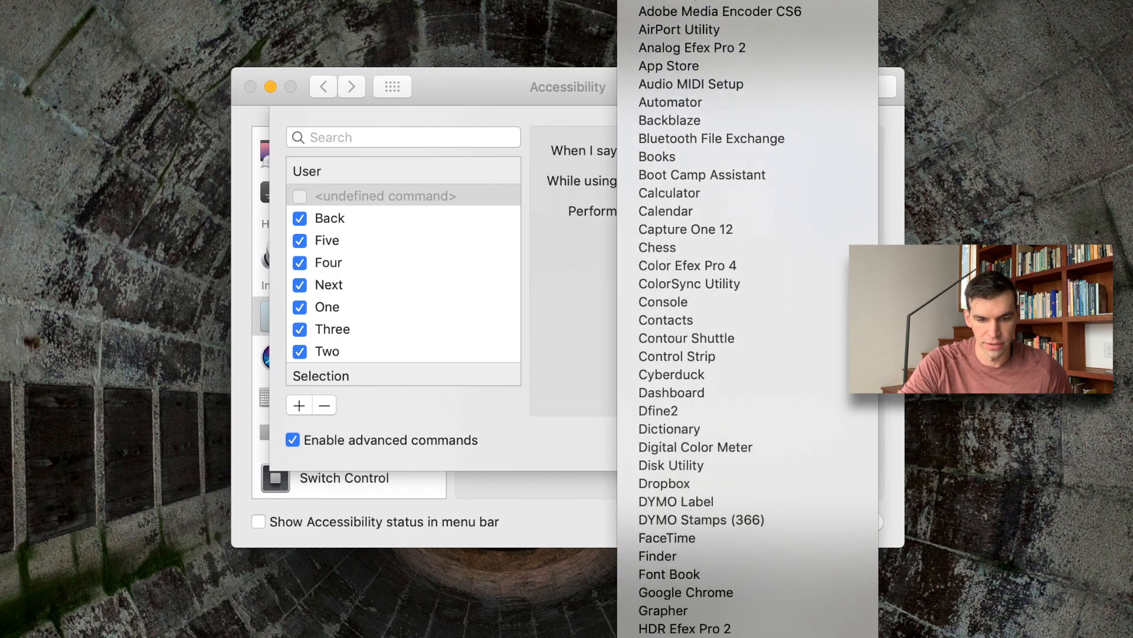
drag(691, 634, 728, 543)
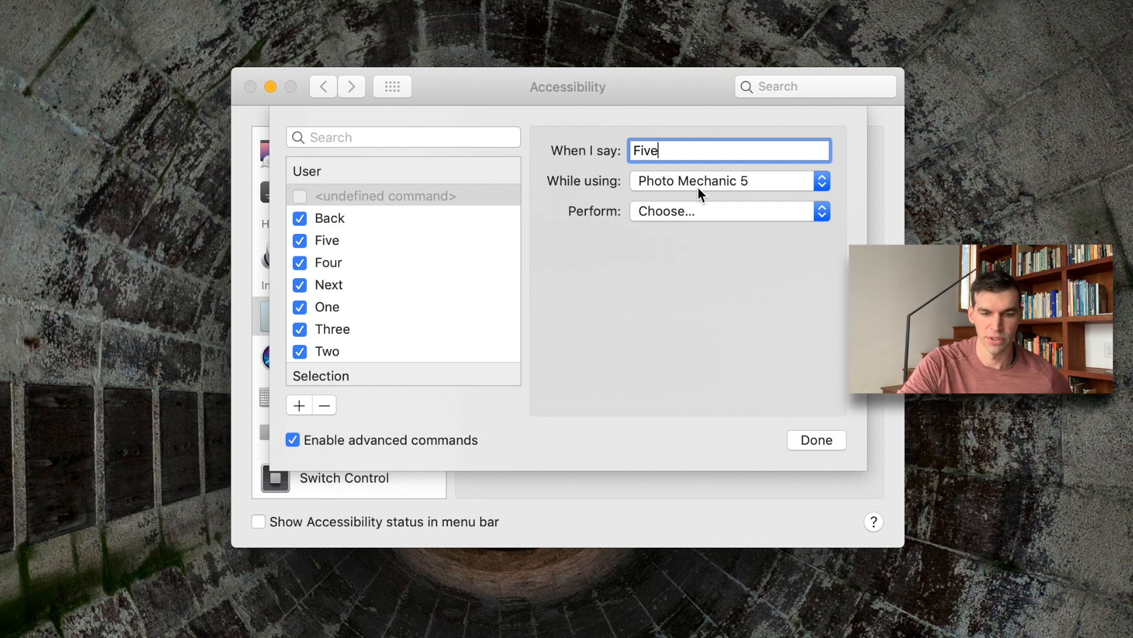
Set the new "Five" command to perform the keyboard shortcut Option+5.
click(693, 216)
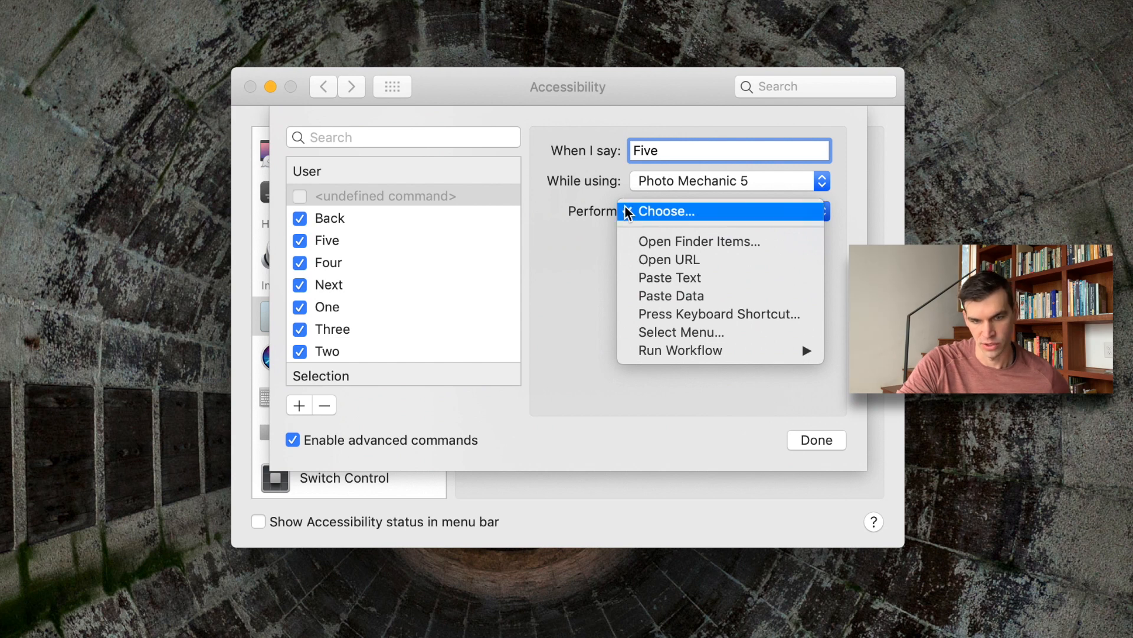
click(678, 317)
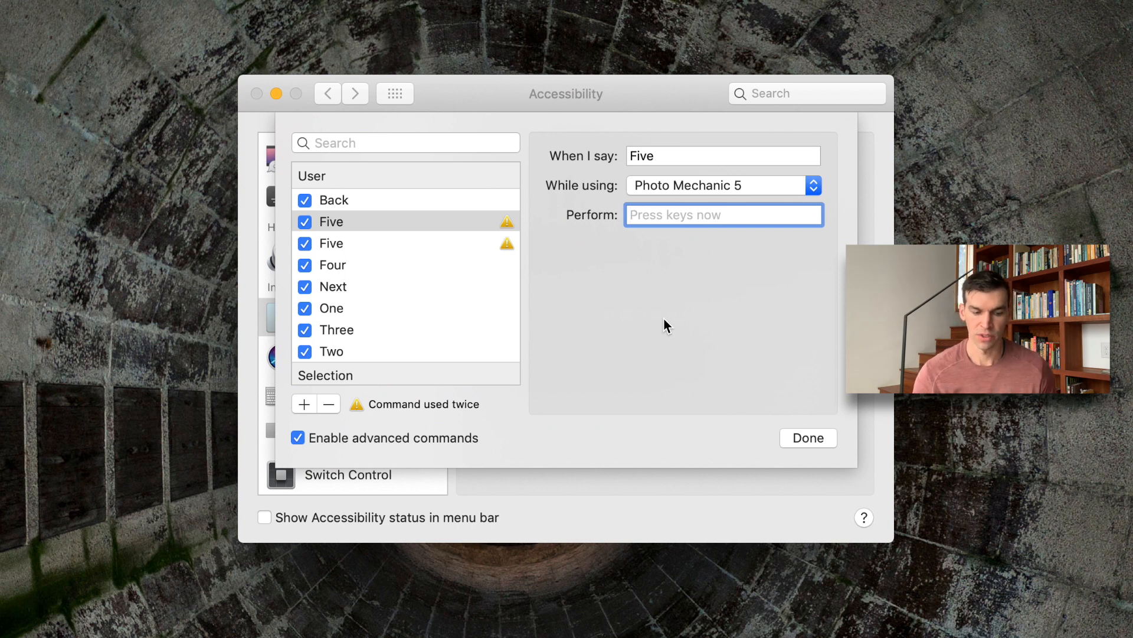
key(alt+5)
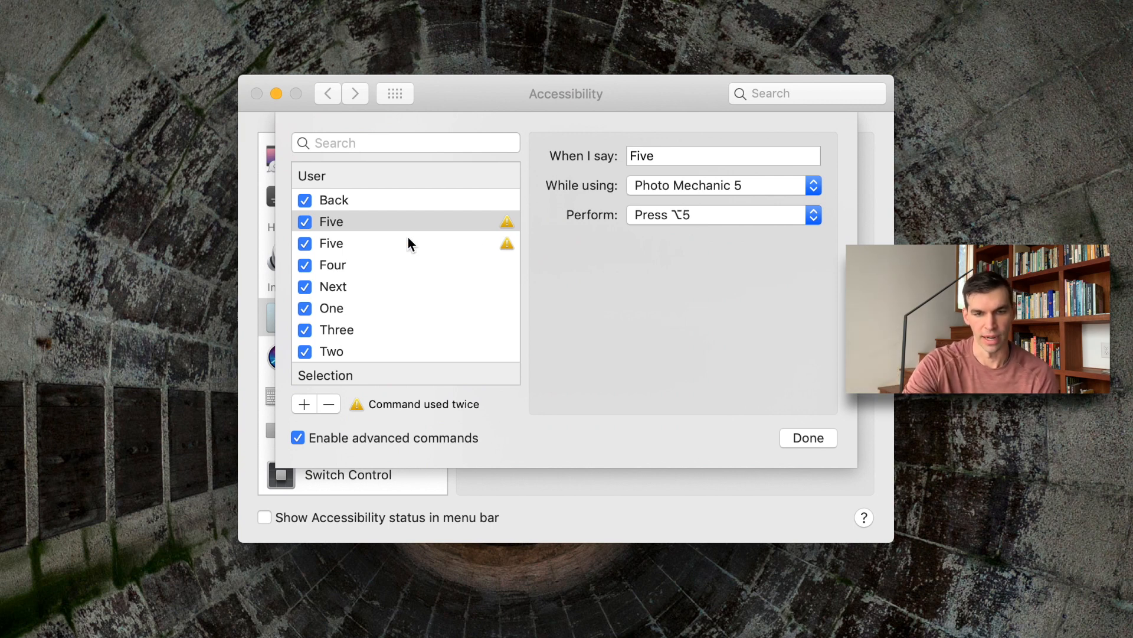
Delete the duplicate "Five" command from the user commands.
click(329, 406)
click(735, 211)
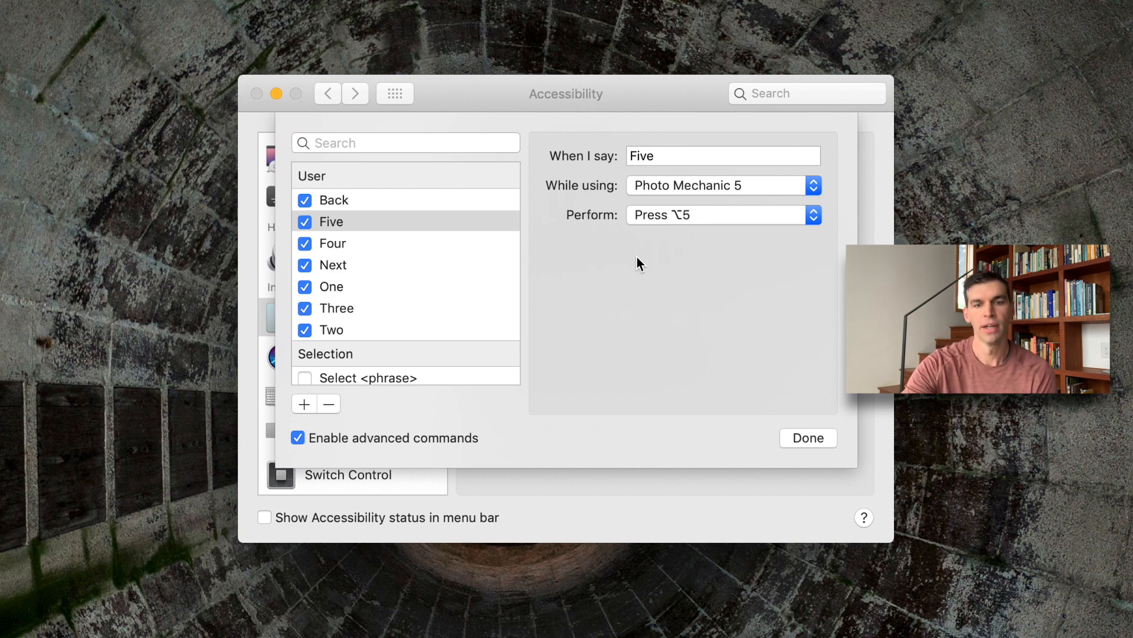
Review the shortcuts assigned to the Four, Three, Two, One, Next and Back commands, and close System Preferences.
click(432, 245)
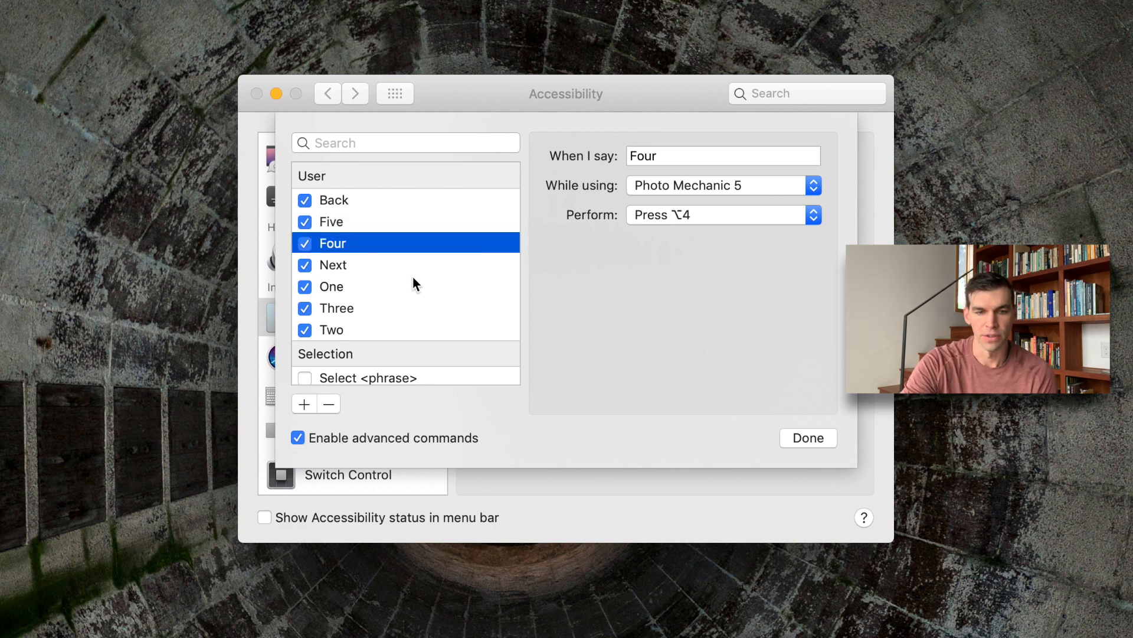
click(409, 305)
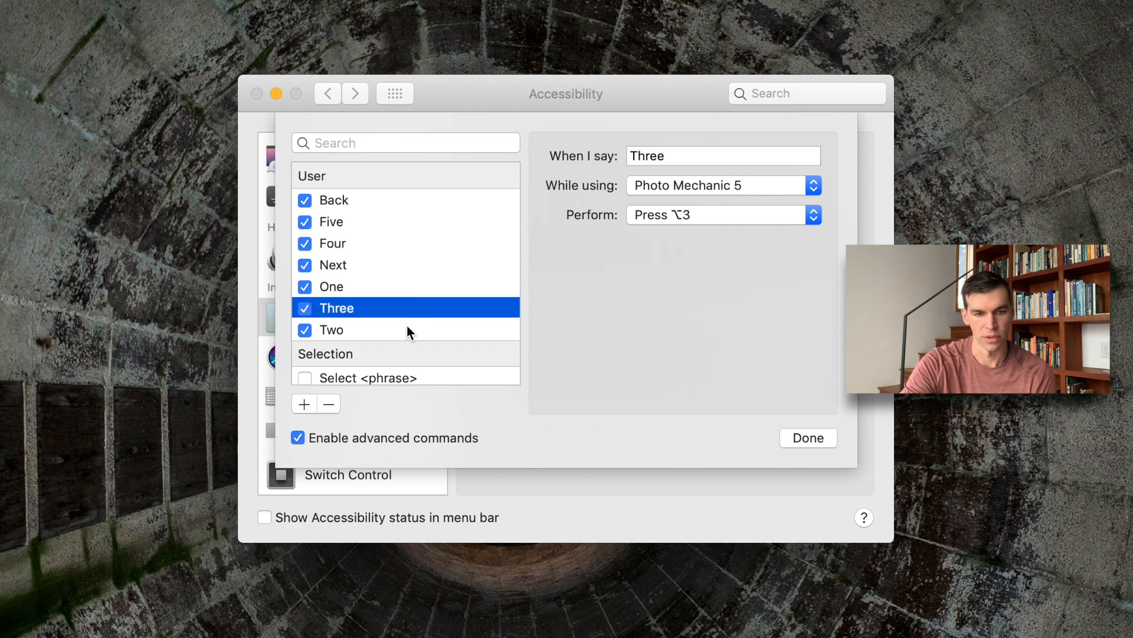
click(406, 321)
click(398, 289)
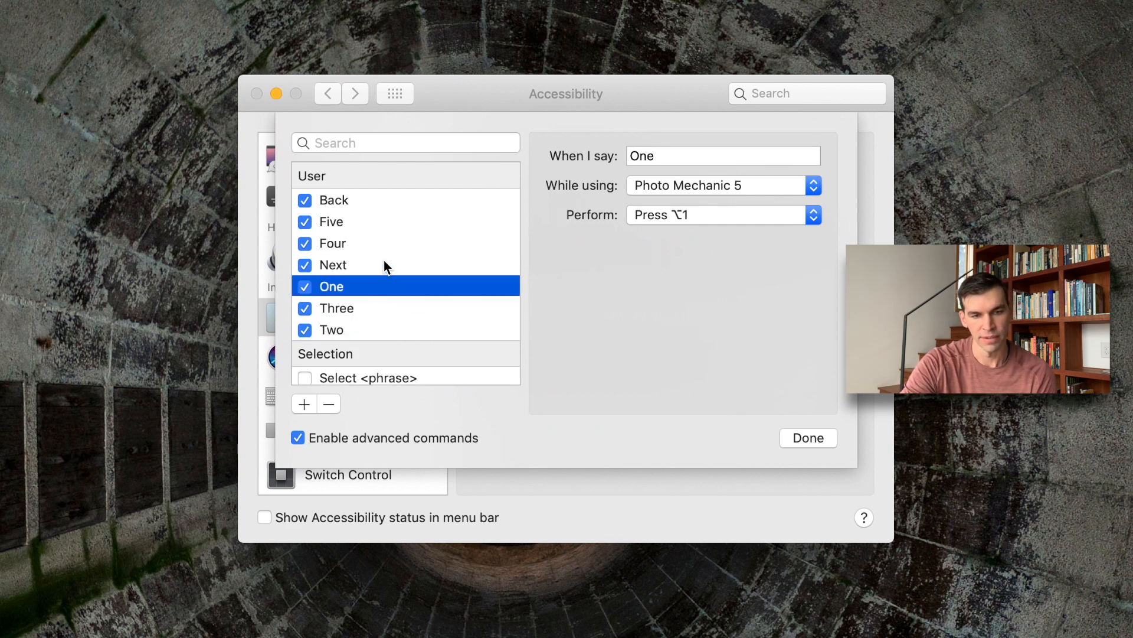
click(357, 266)
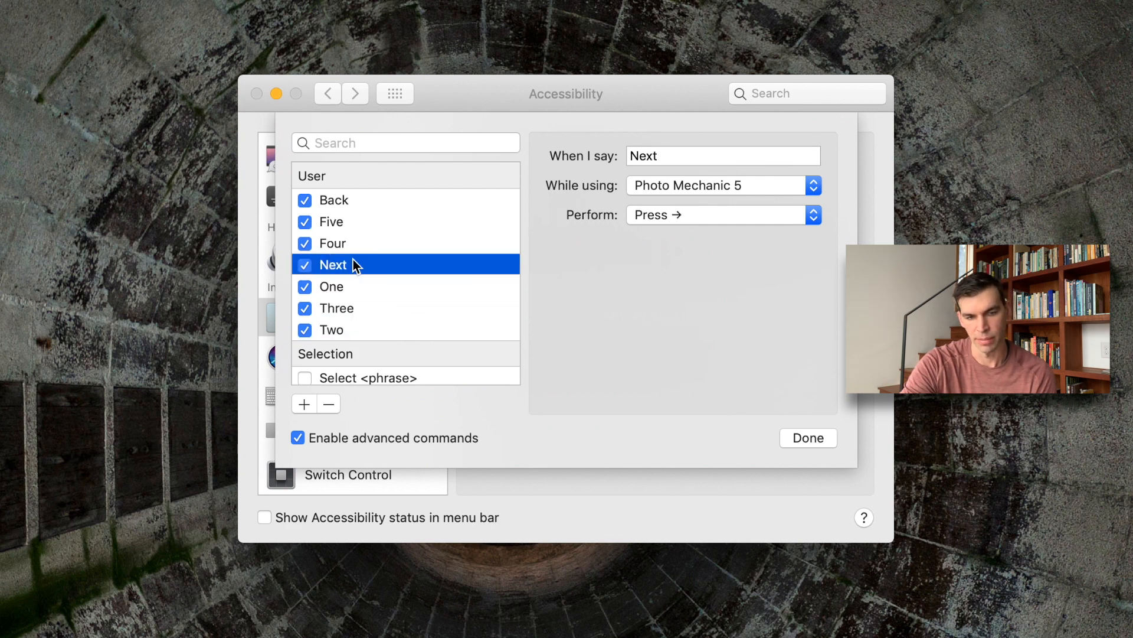
click(349, 202)
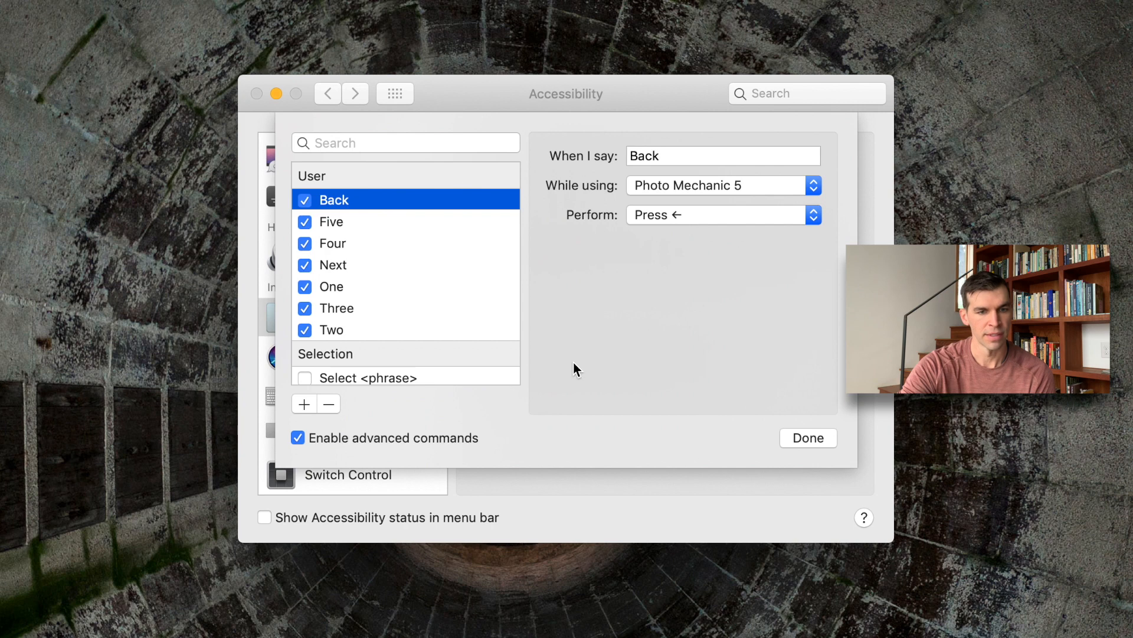
click(802, 442)
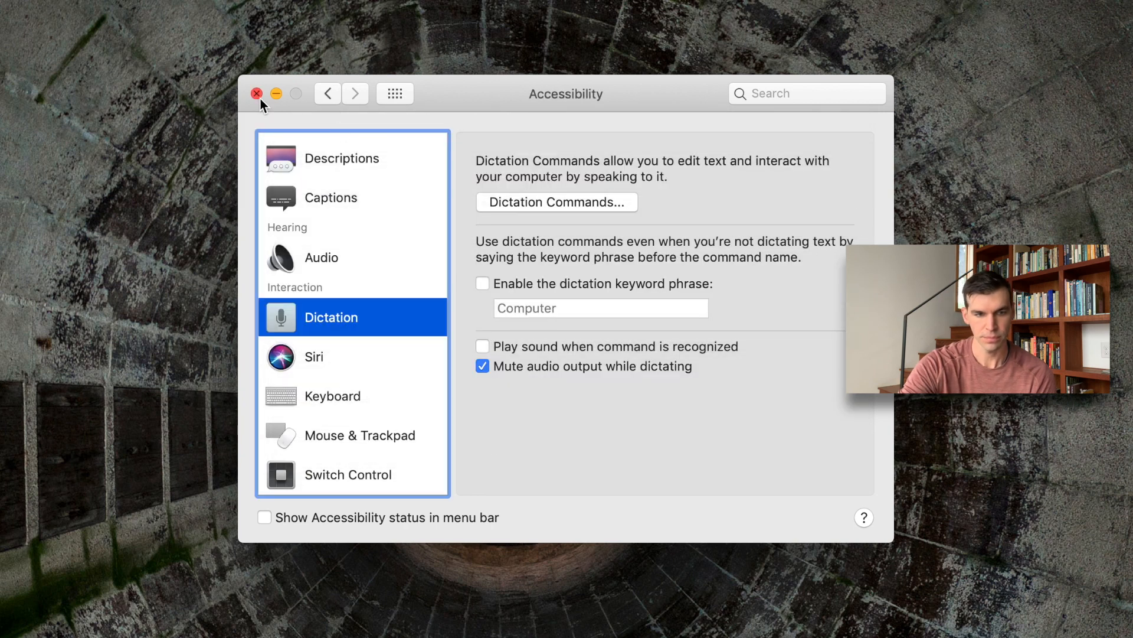
click(257, 94)
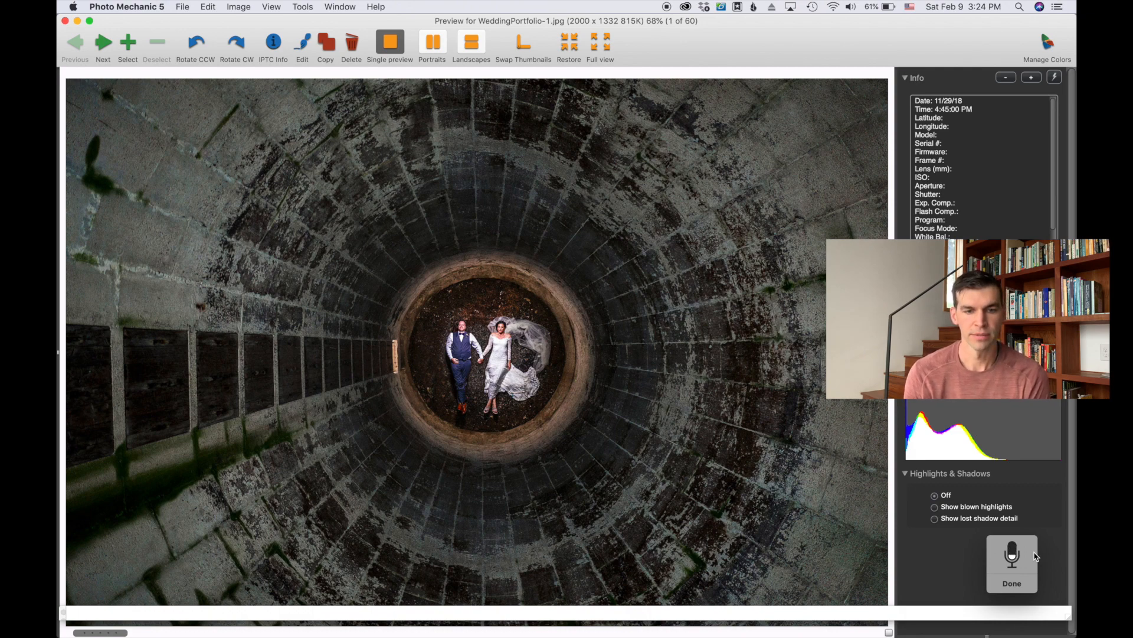
Test the Next and Back commands in Photo Mechanic by advancing two photos and returning to the first.
key(Right)
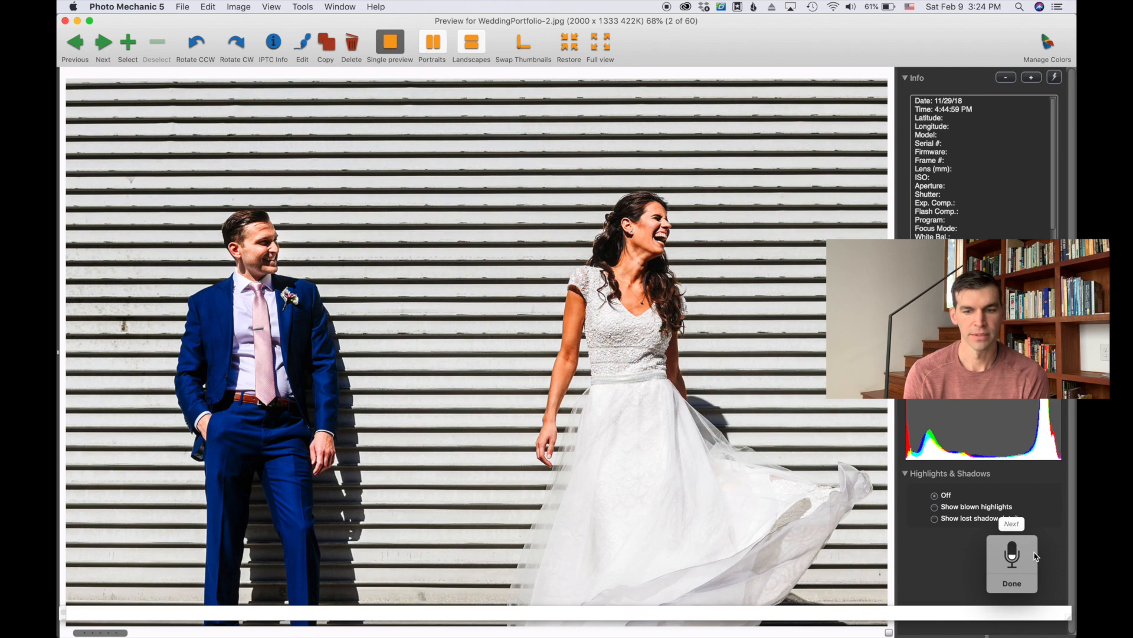
key(Right)
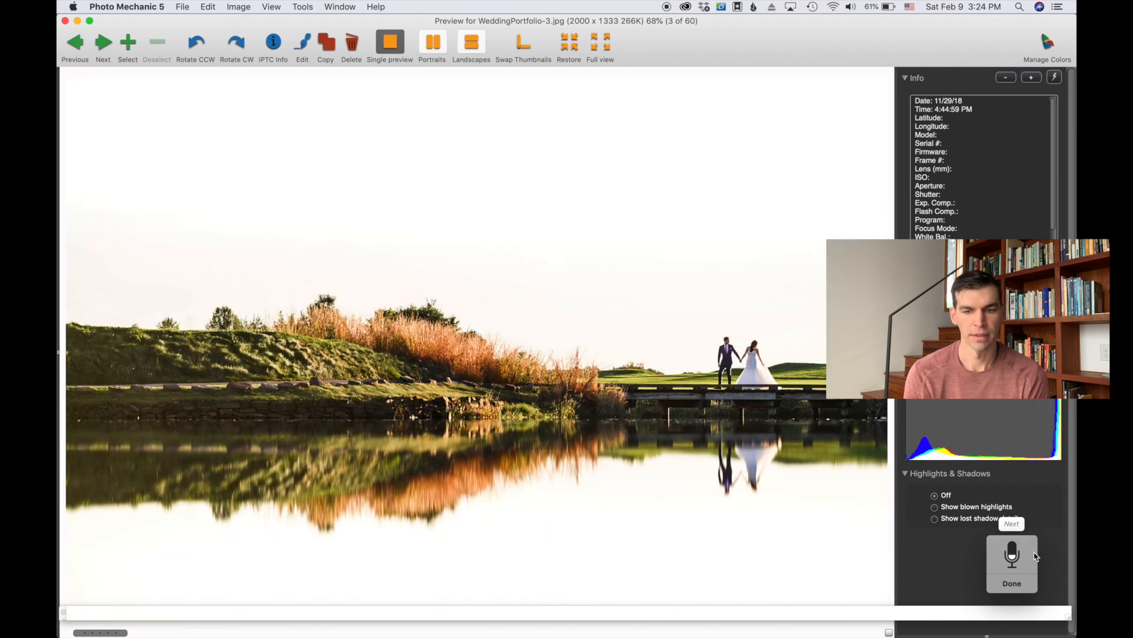
key(Left)
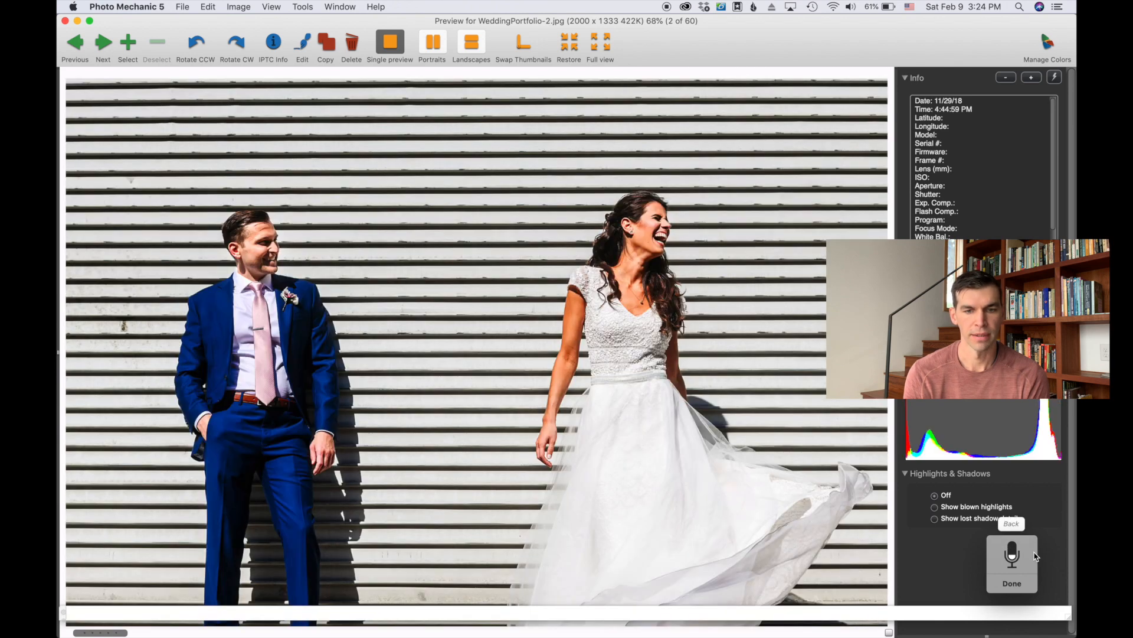
key(Left)
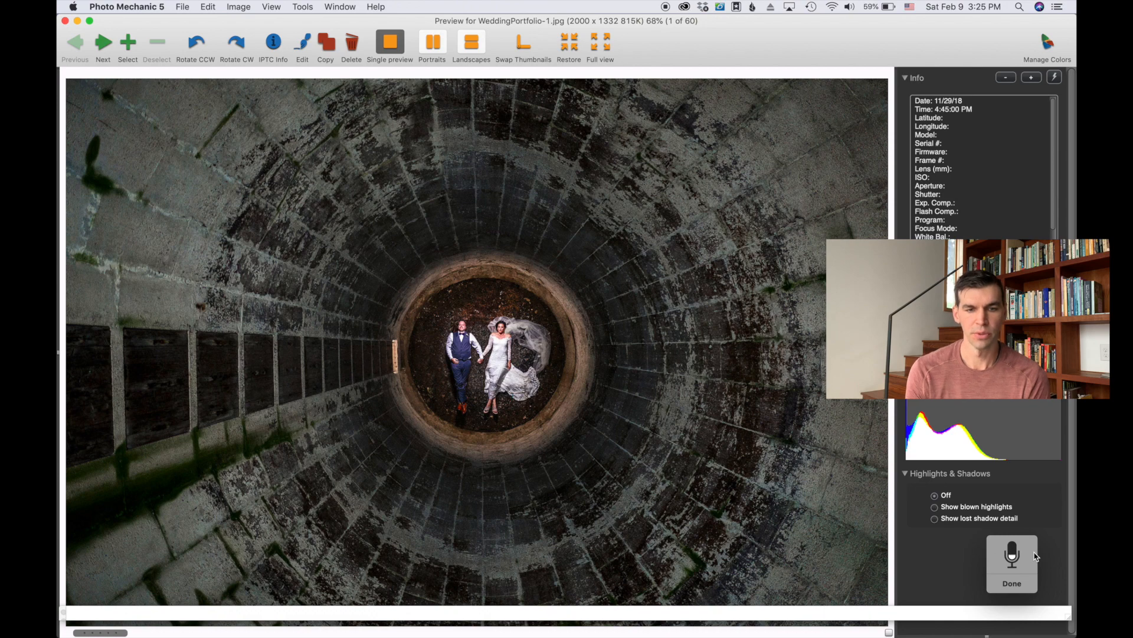
Apply the Two command to the first photo and the One command to the second photo.
key(2)
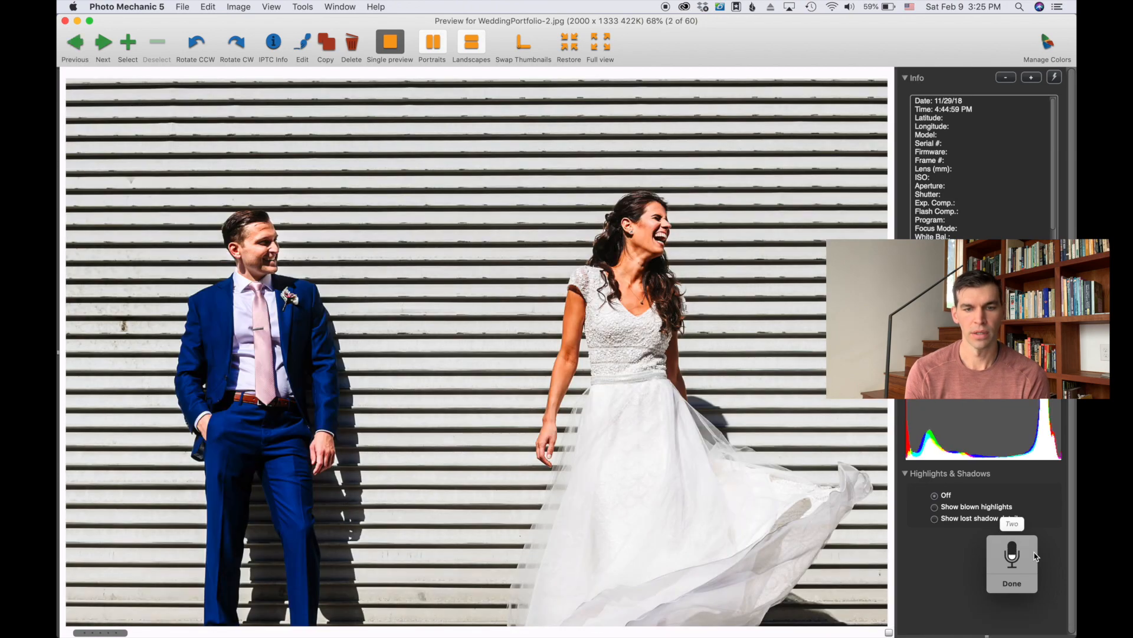
key(1)
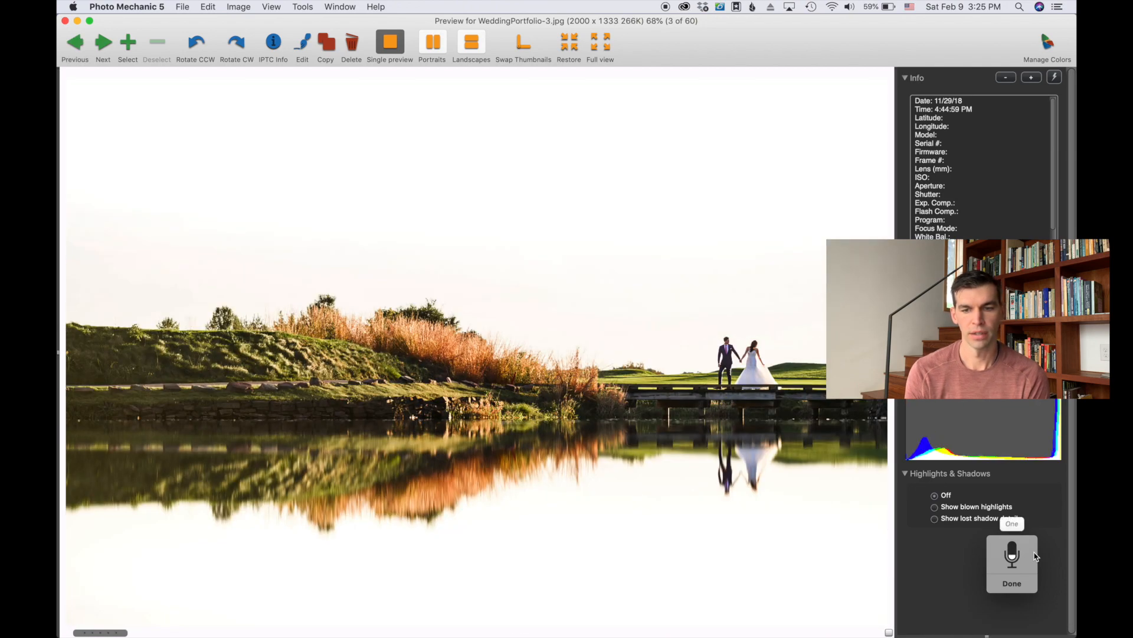
Apply the Three, Four, Two and Five commands to the third, fourth, fifth and sixth photos respectively.
key(3)
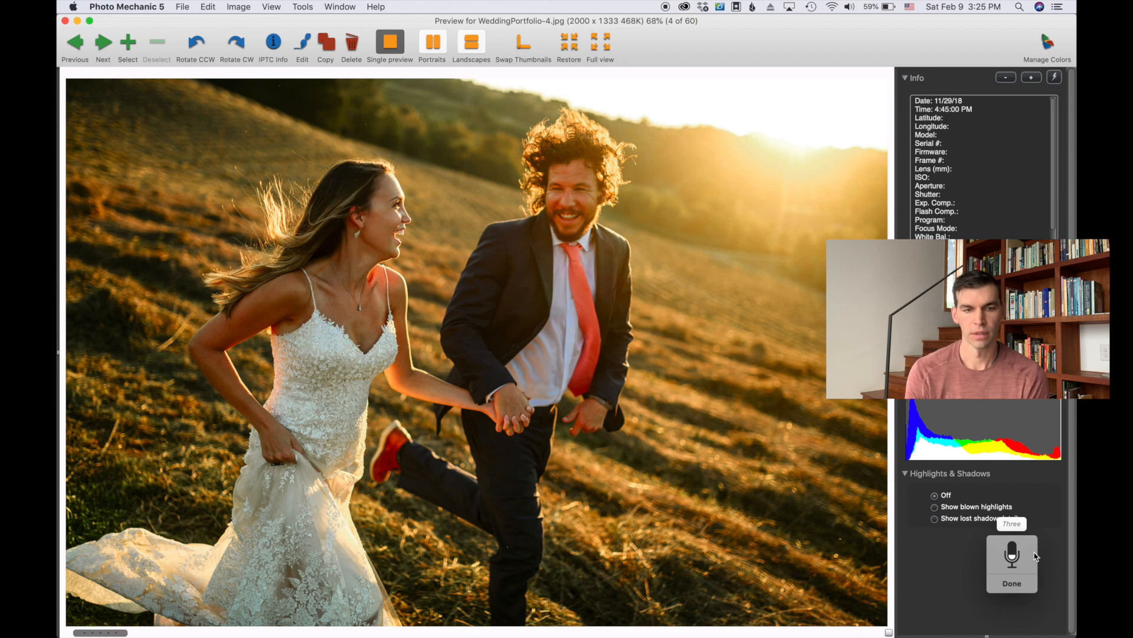
key(4)
key(2)
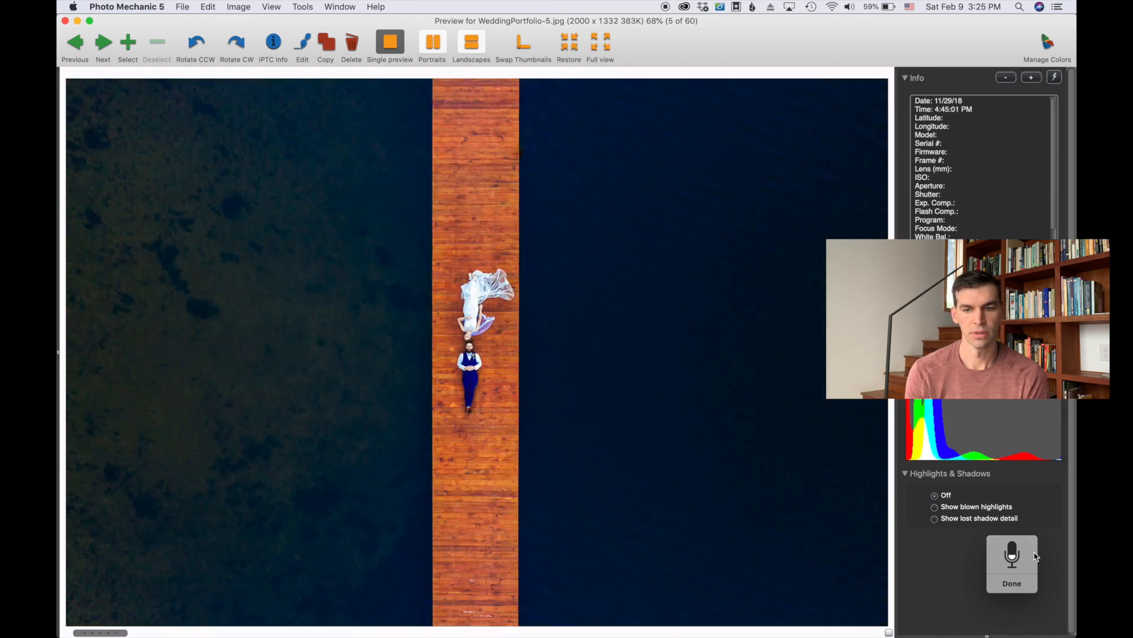
key(5)
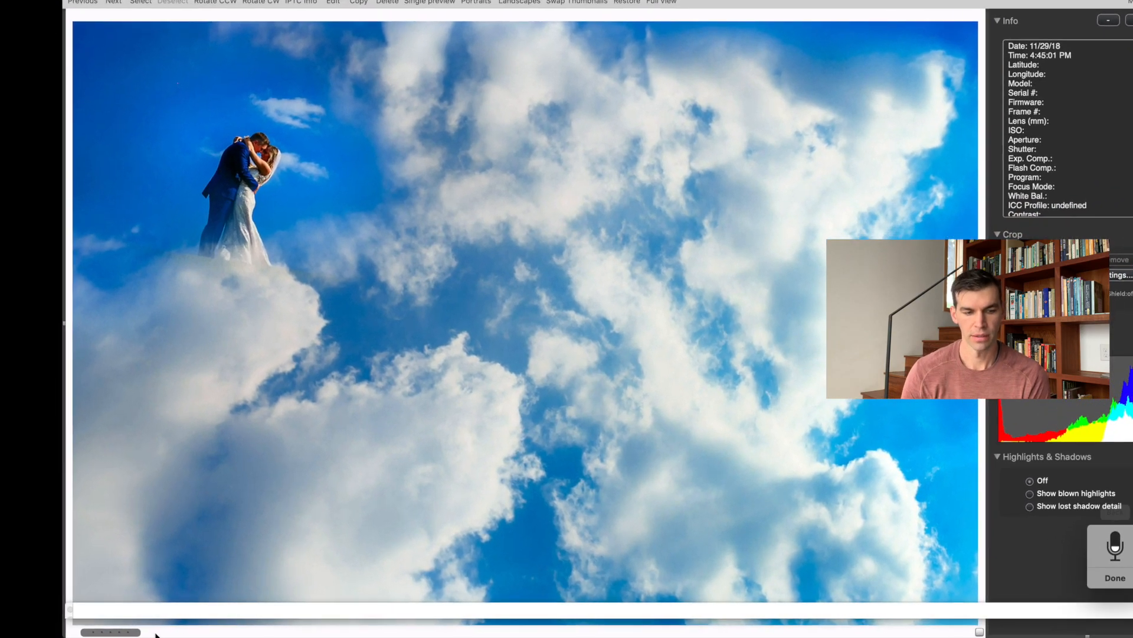
Go back through the rated photos to the third one, checking the star rating of each.
key(Left)
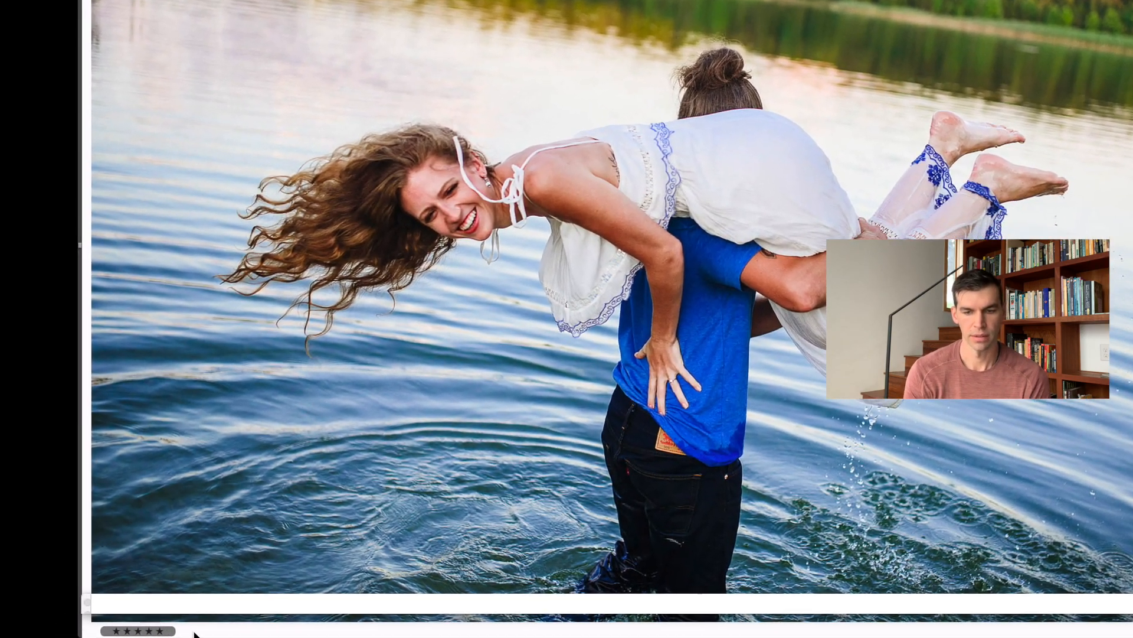
key(Left)
key(Left)
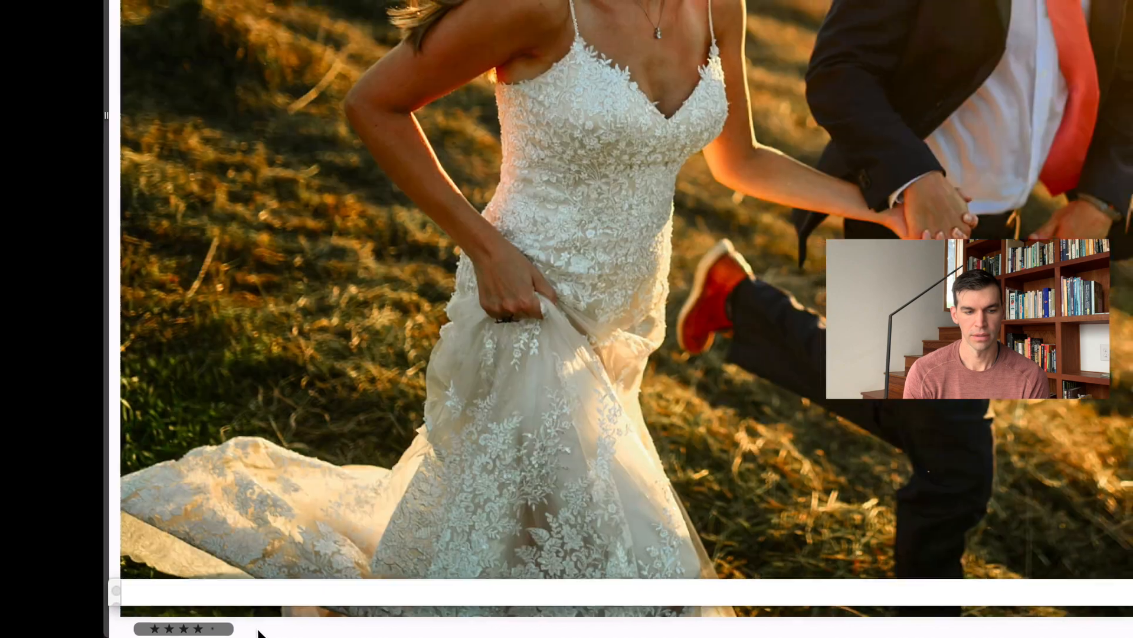
key(Left)
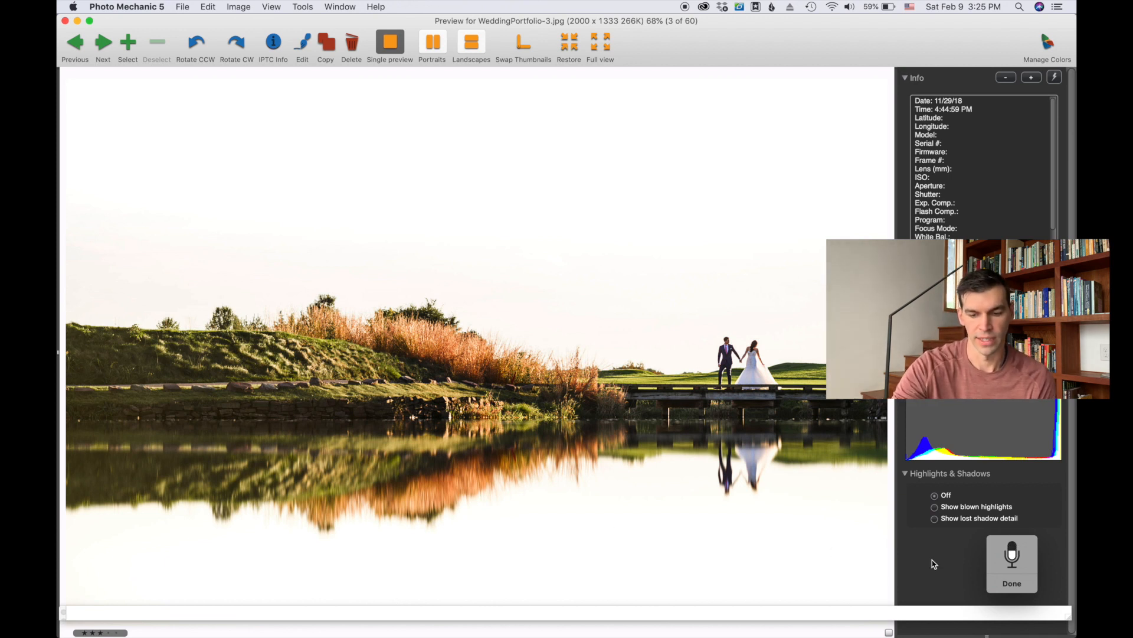
Browse forward five photos from the third one, and go back six to the second photo.
key(Right)
key(Right)
key(Right)
key(Right)
key(Right)
key(Left)
key(Left)
key(Left)
key(Left)
key(Left)
key(Left)
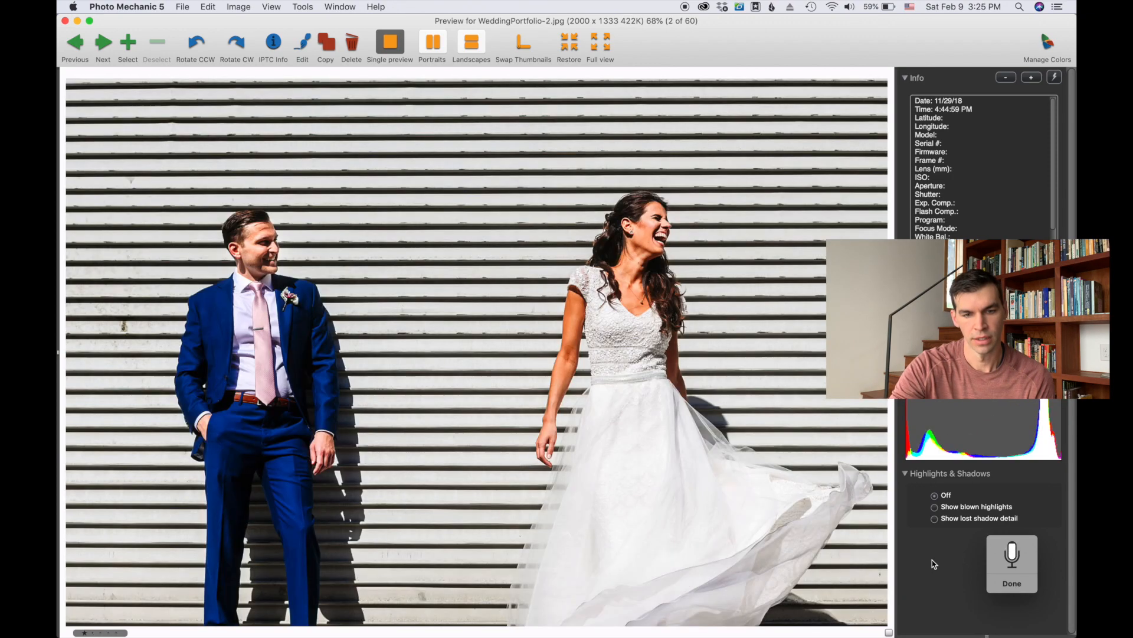